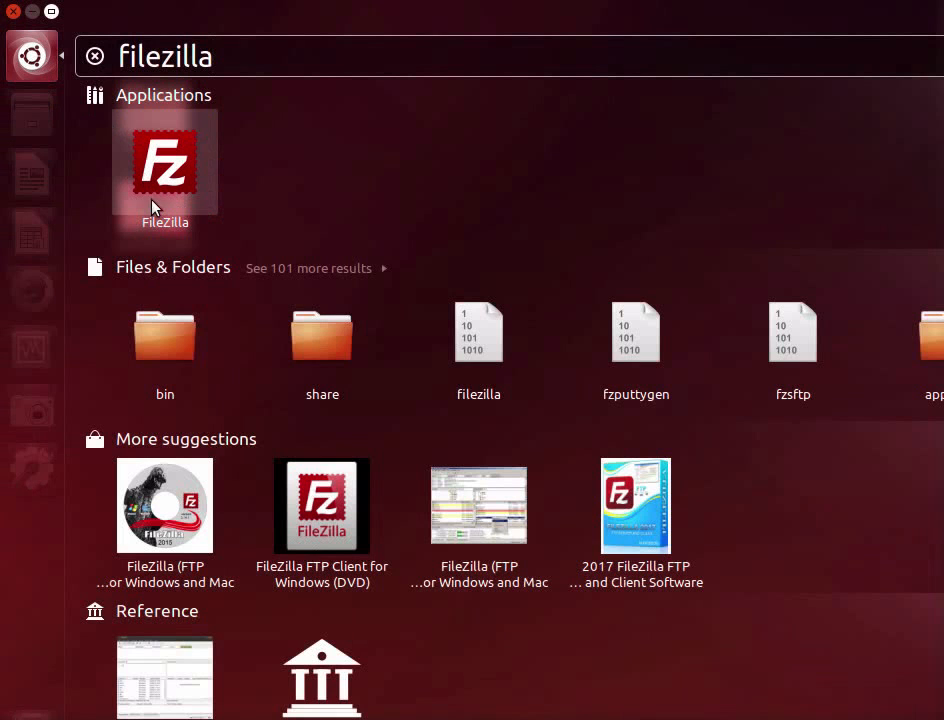
Launch FileZilla from the application search results.
click(165, 170)
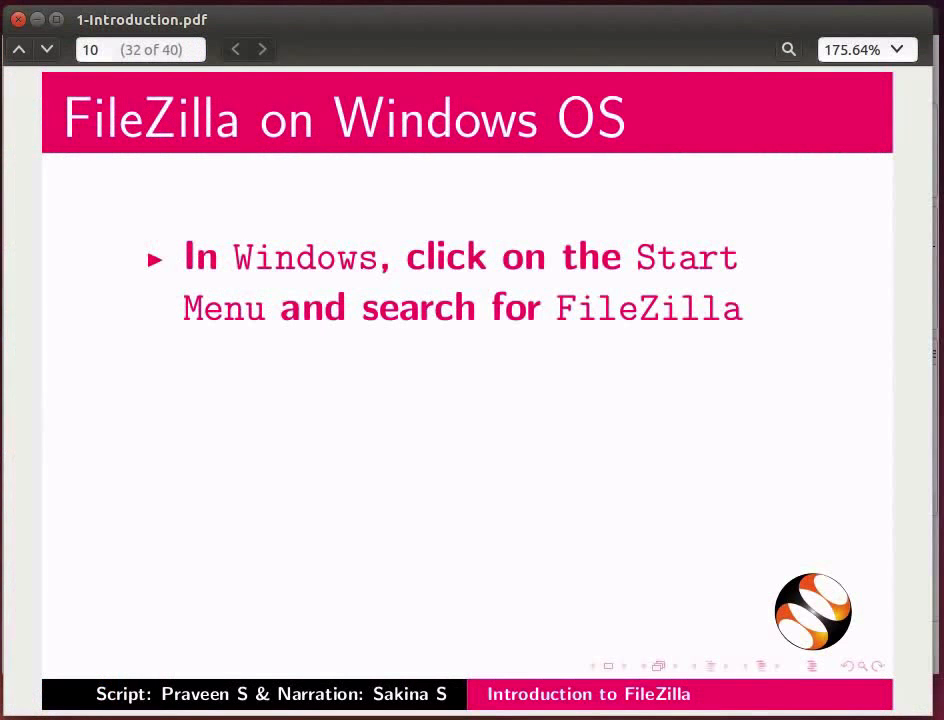
Read the remaining points on starting FileZilla on Windows in 1-Introduction.pdf, and switch back to FileZilla.
key(Page_Down)
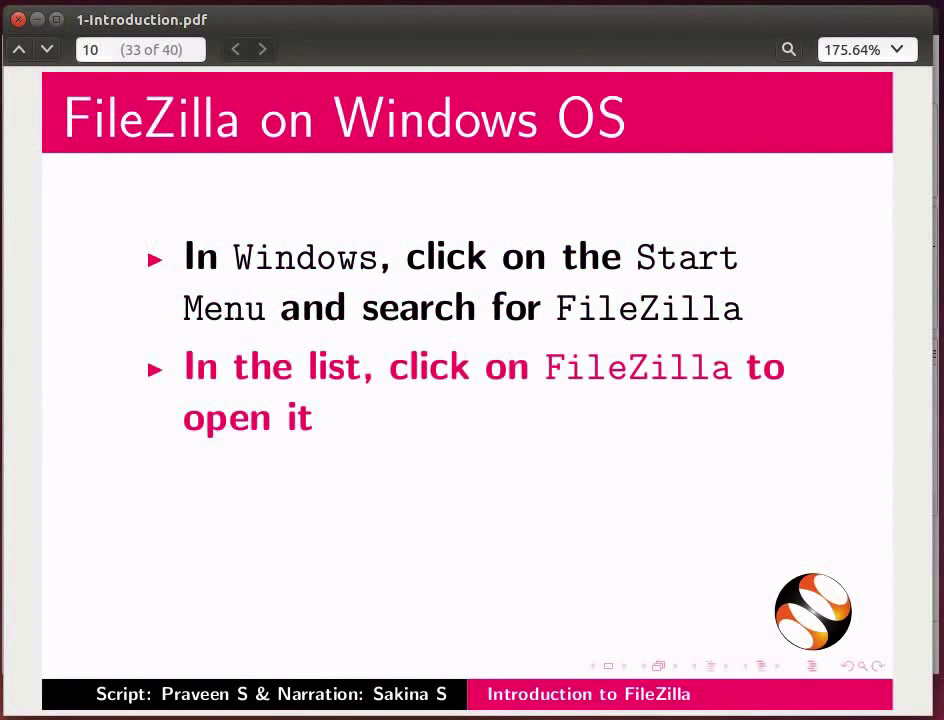
key(Page_Down)
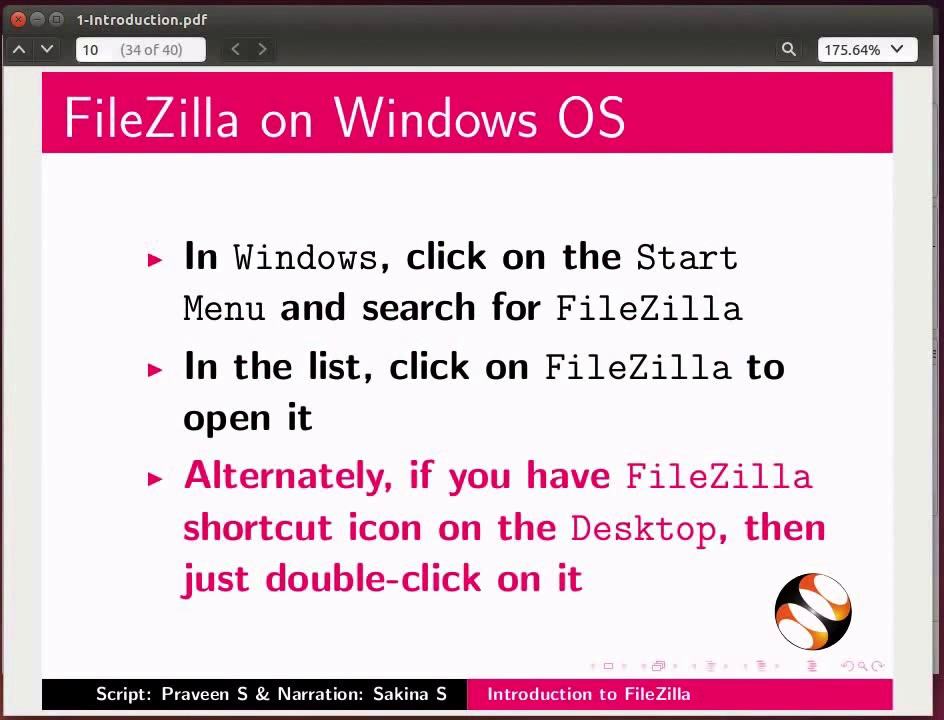
key(alt+Tab)
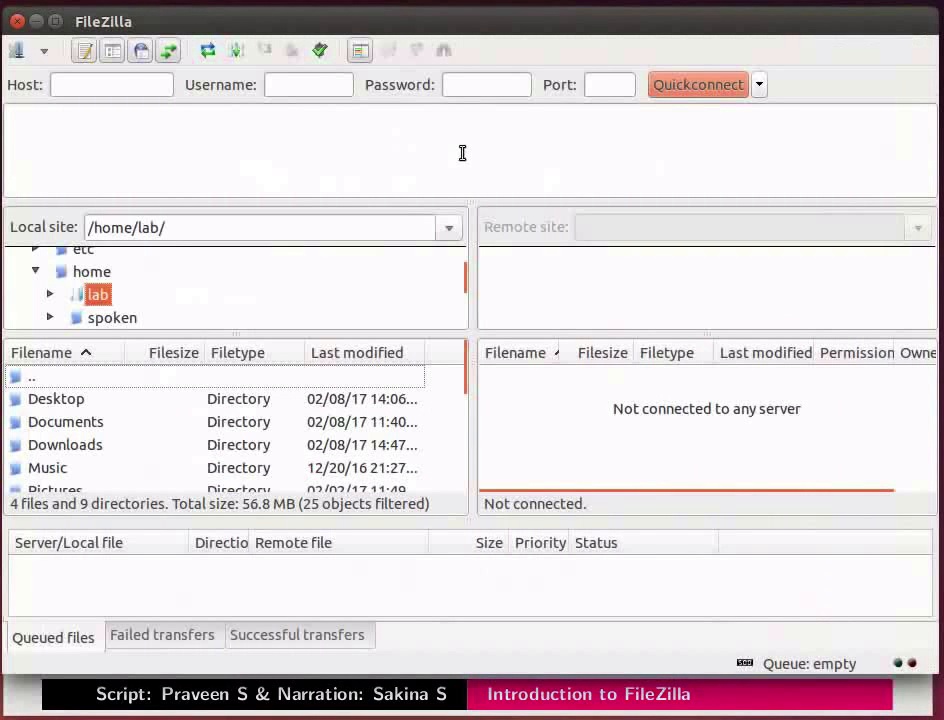
View the clearing options offered for the quickconnect bar and its history without choosing any.
mouse_move(141, 25)
mouse_move(62, 87)
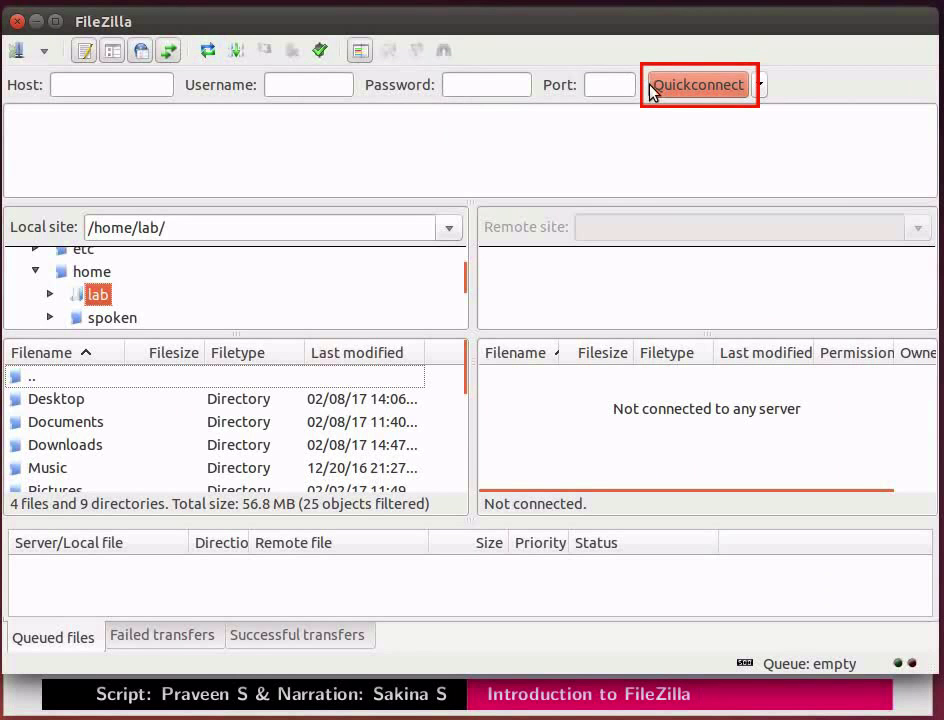
click(765, 89)
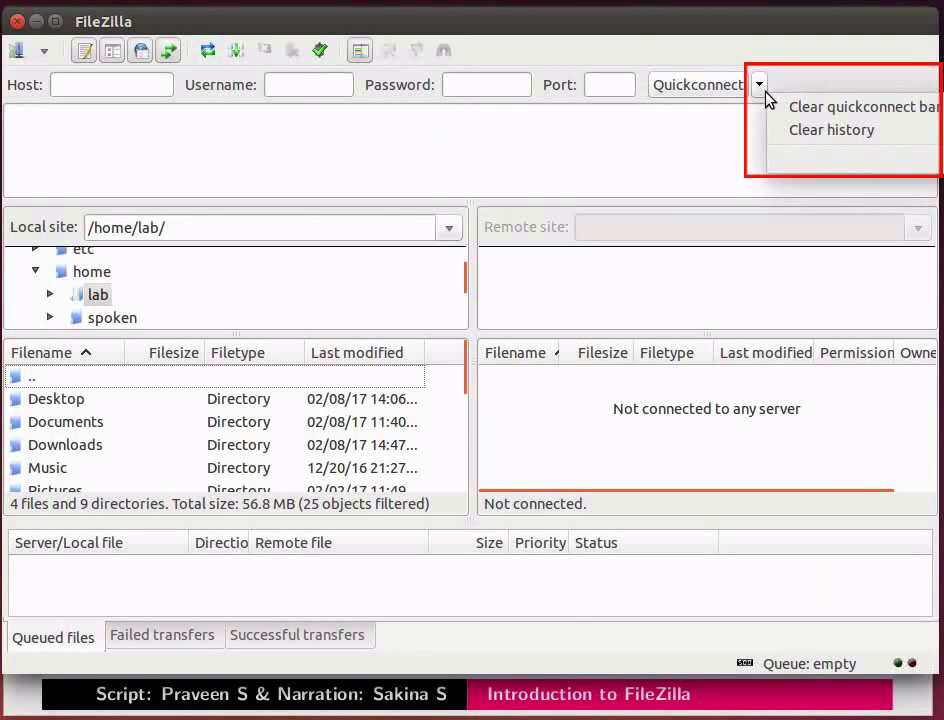
click(668, 138)
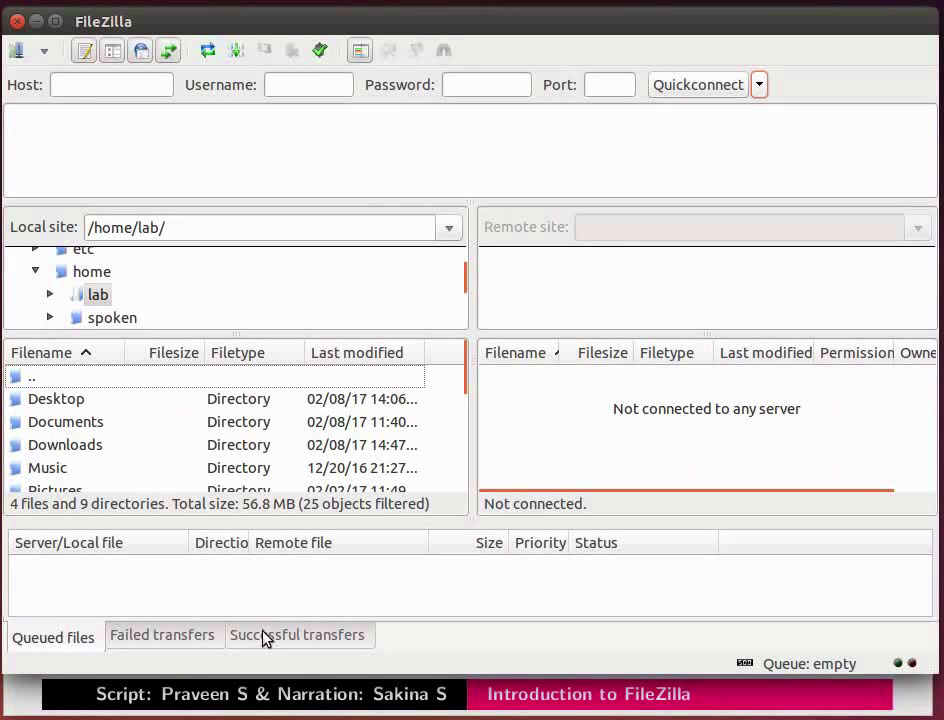
Quickconnect to host 192.168.1.1 on port 22 with the username and account password, always trusting the server's host key.
click(142, 91)
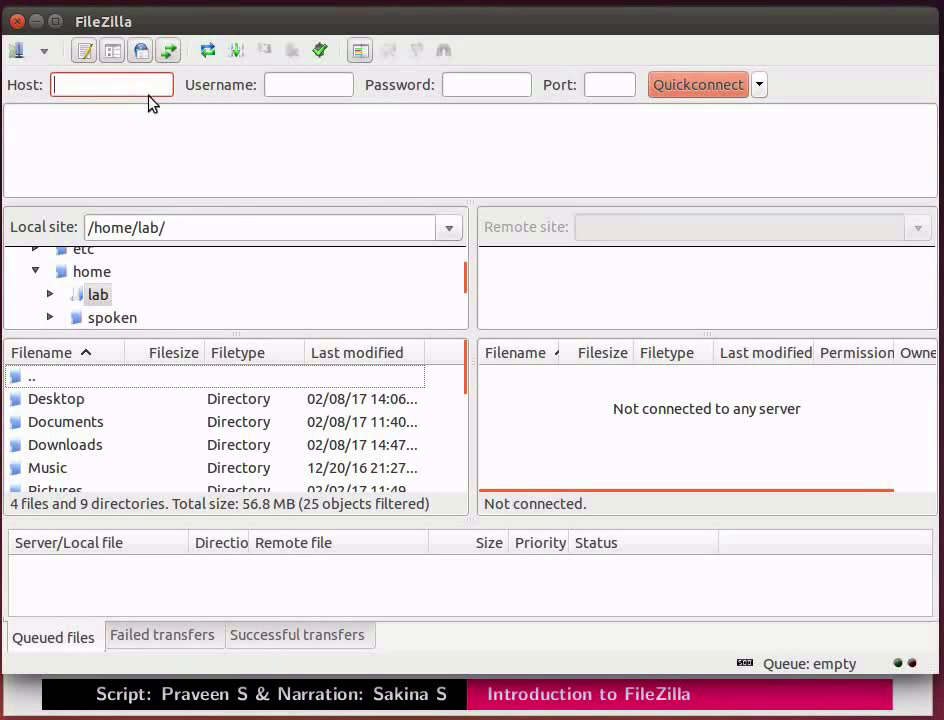
text(192.168.1.1)
click(326, 96)
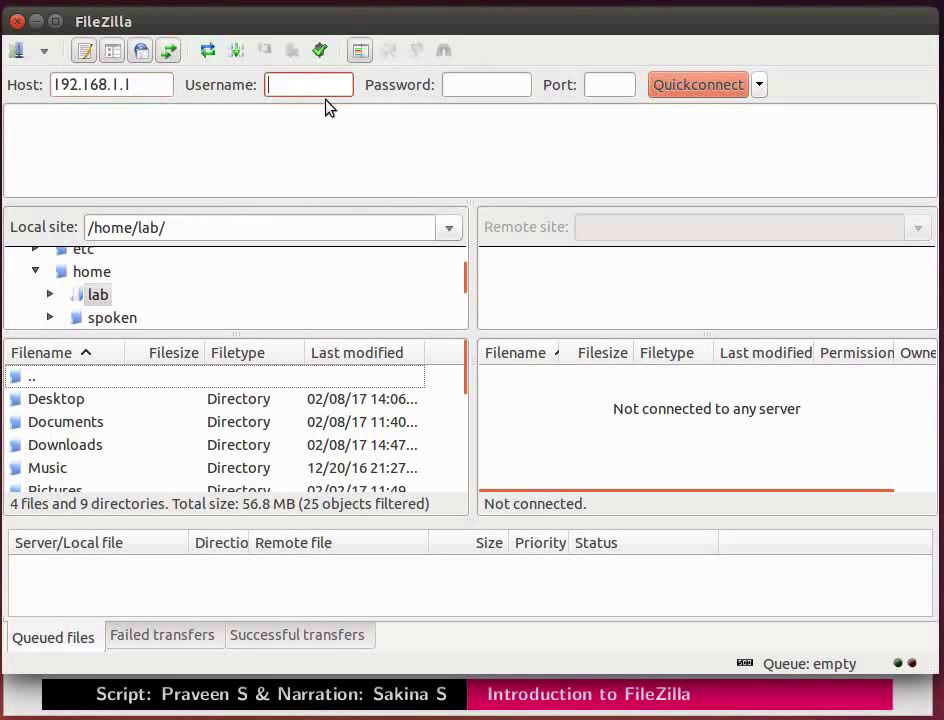
text(pravin)
key(Tab)
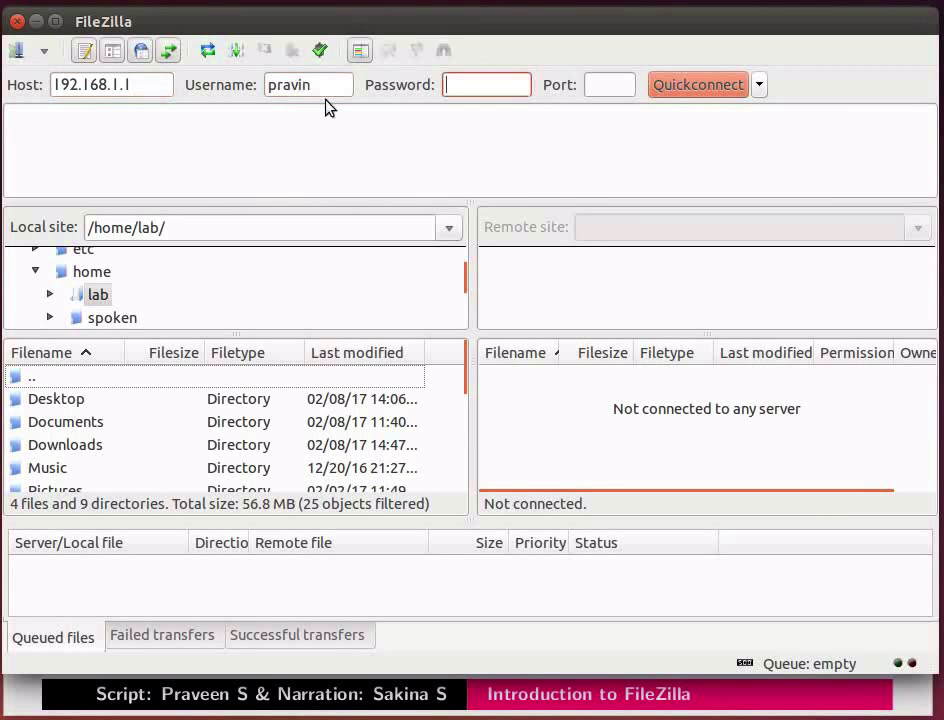
text(•••••••)
key(Tab)
text(22)
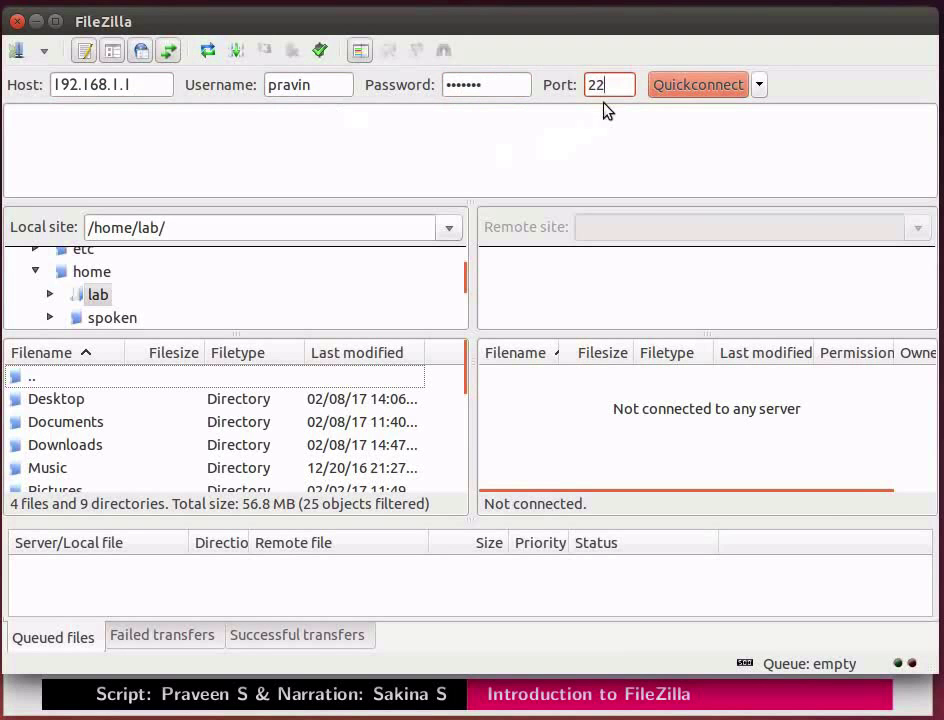
click(660, 95)
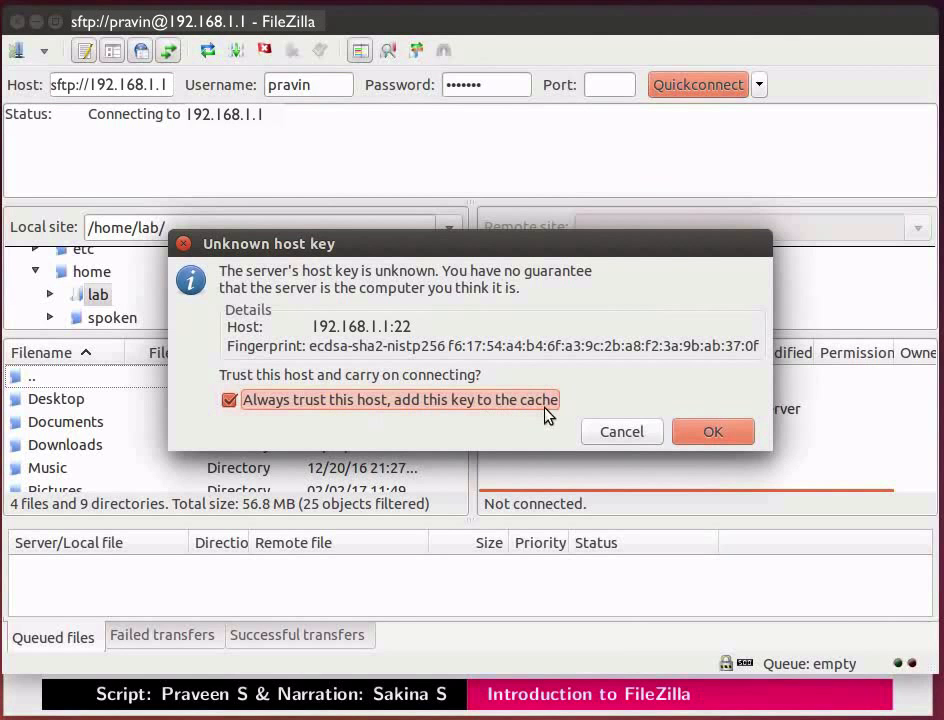
click(687, 433)
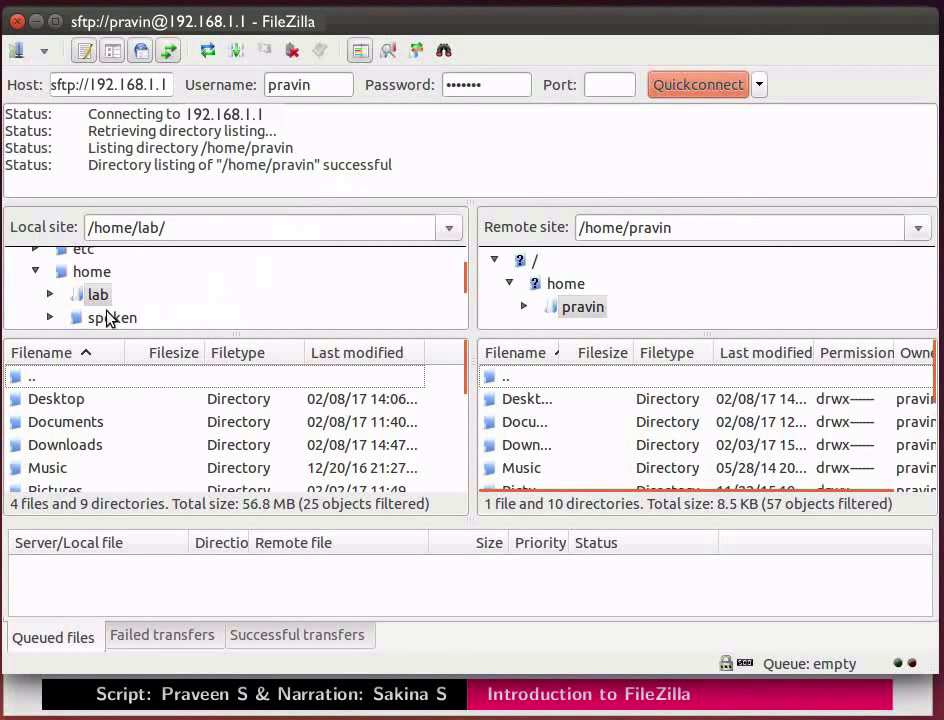
Open the local Desktop folder and upload sample.pdf to the remote home directory.
double_click(91, 401)
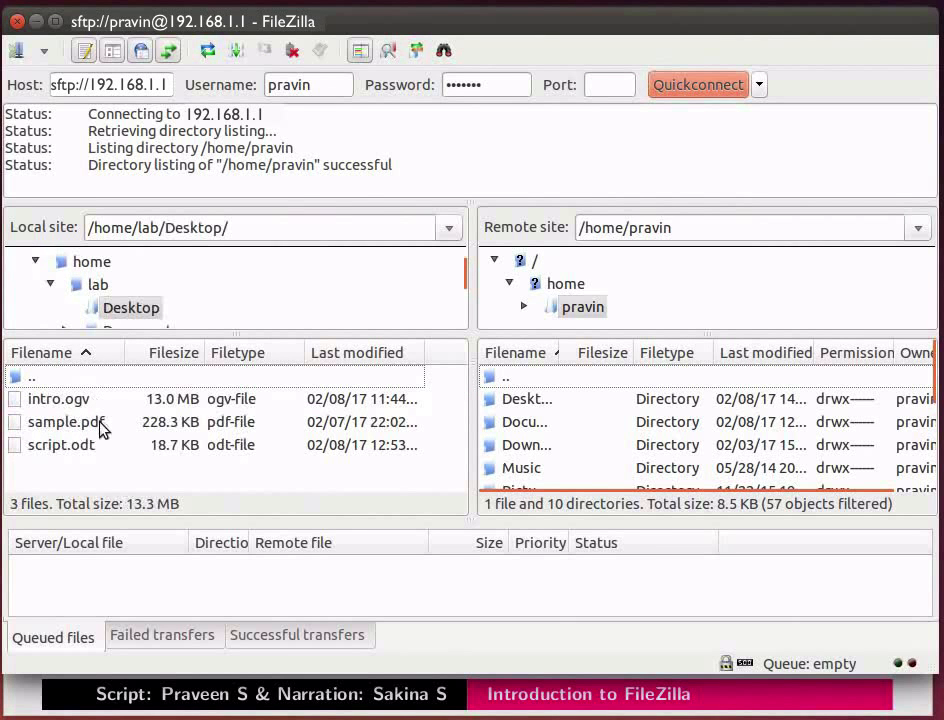
click(110, 431)
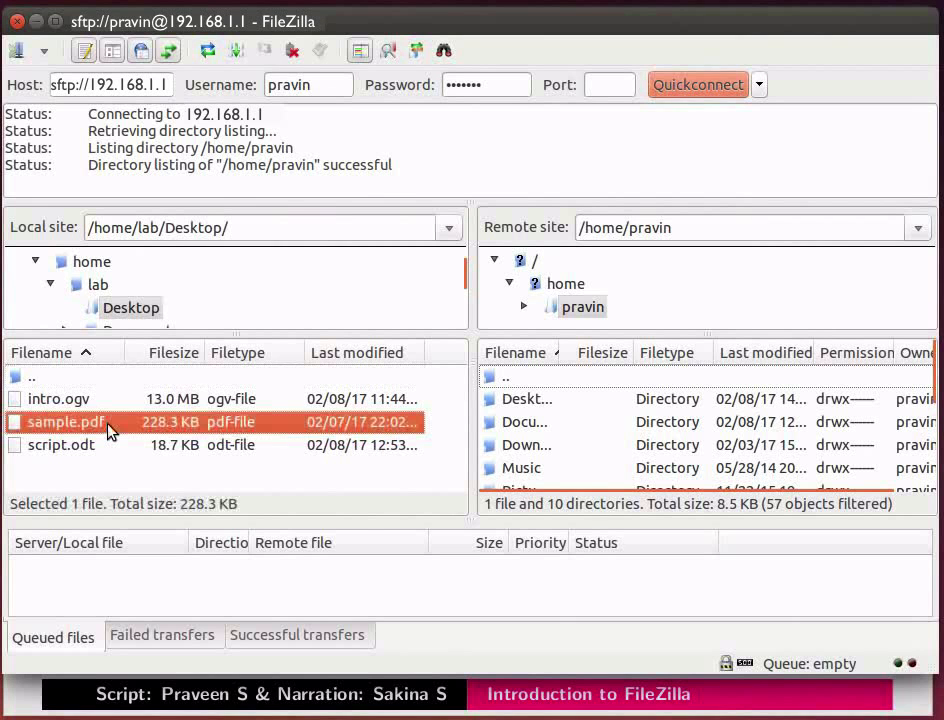
right_click(110, 431)
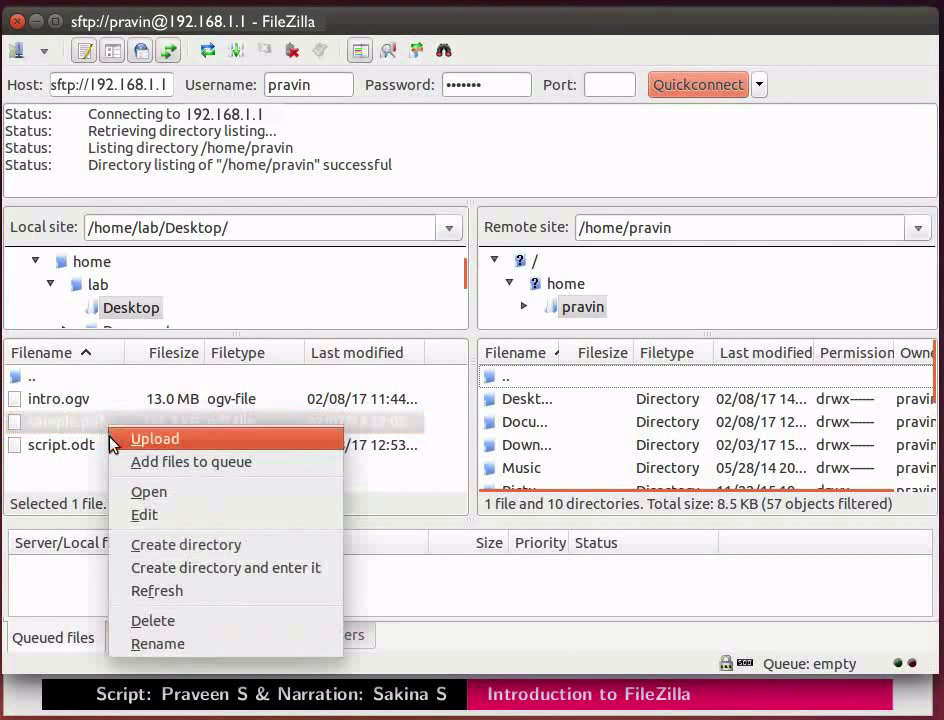
click(113, 437)
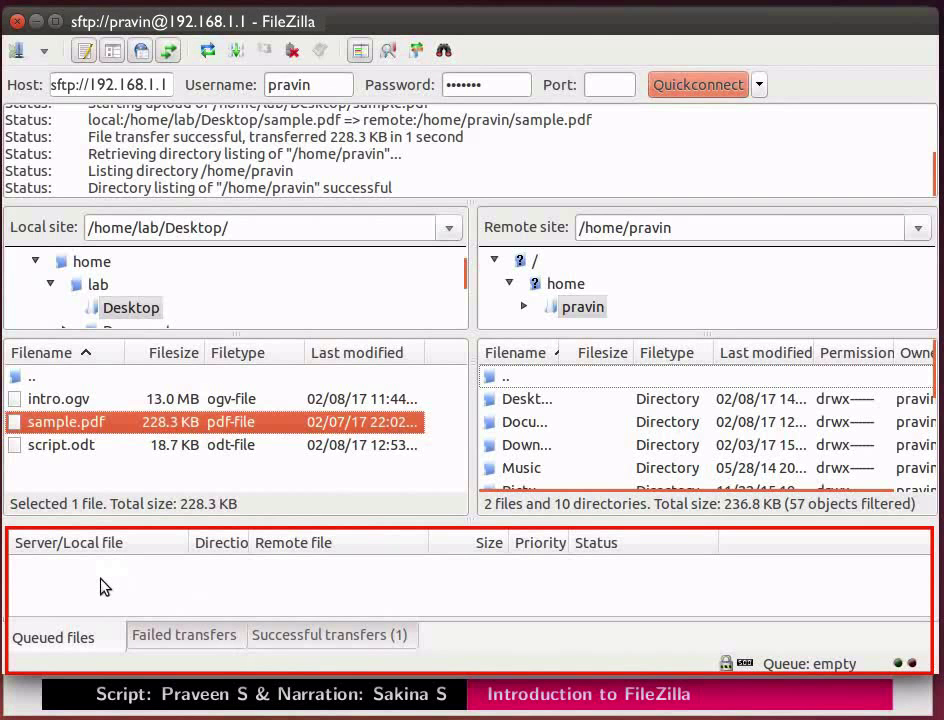
Review the successful transfers and locate the uploaded sample.pdf in the remote home directory.
click(268, 637)
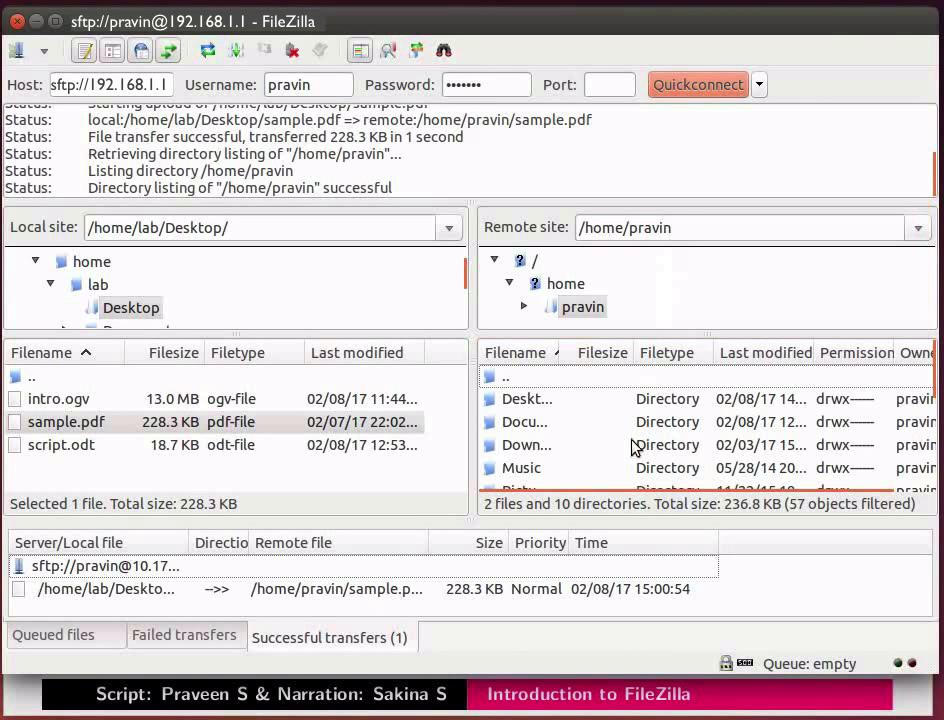
scroll(634, 446, down, 3)
click(553, 469)
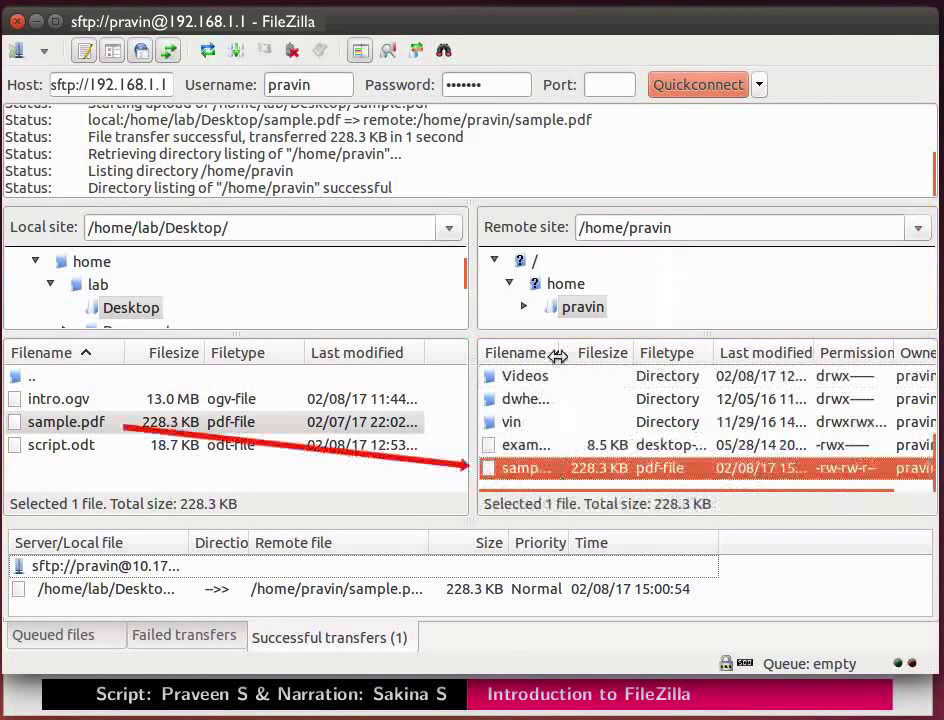
Widen the Filename column of the remote file list and refresh the file and folder lists.
drag(558, 354, 607, 352)
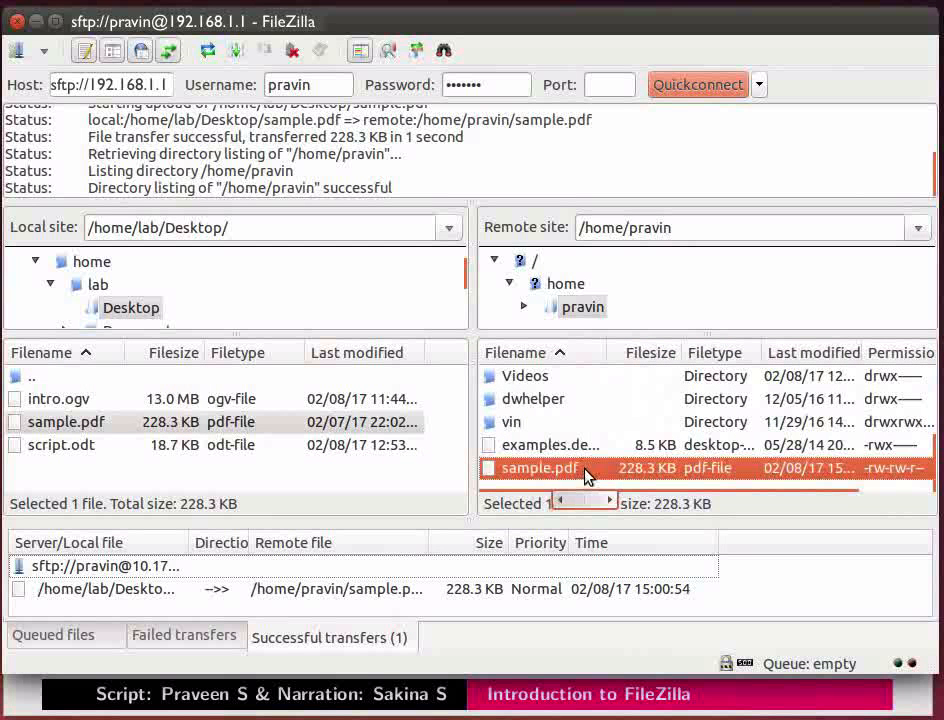
click(204, 63)
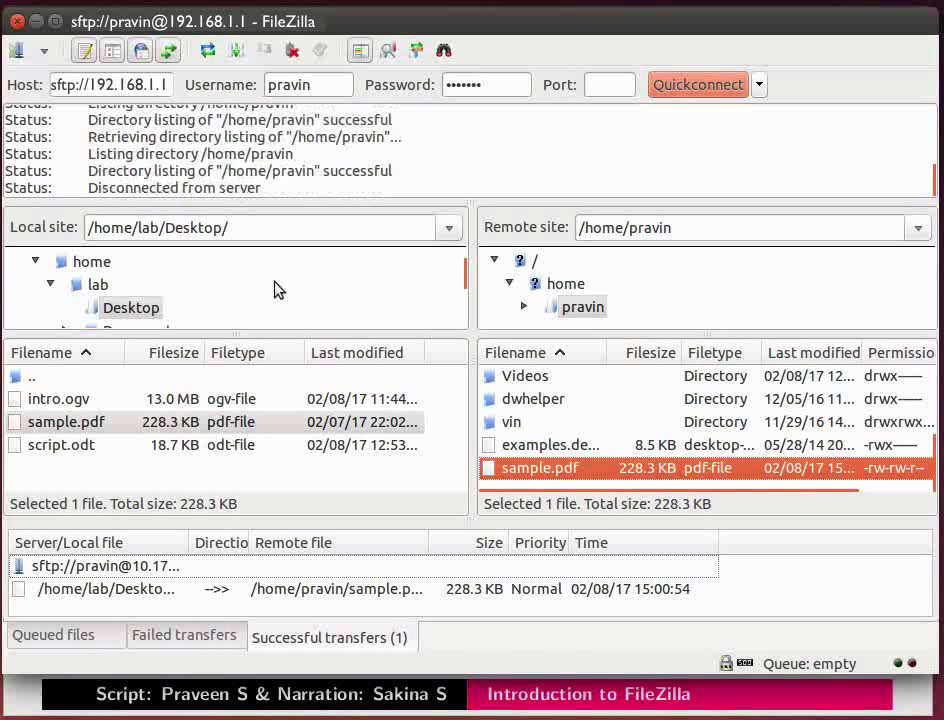
Create a directory named SpokenTutorial in the remote Desktop folder, and widen the Filename column to fit its name.
scroll(558, 400, up, 3)
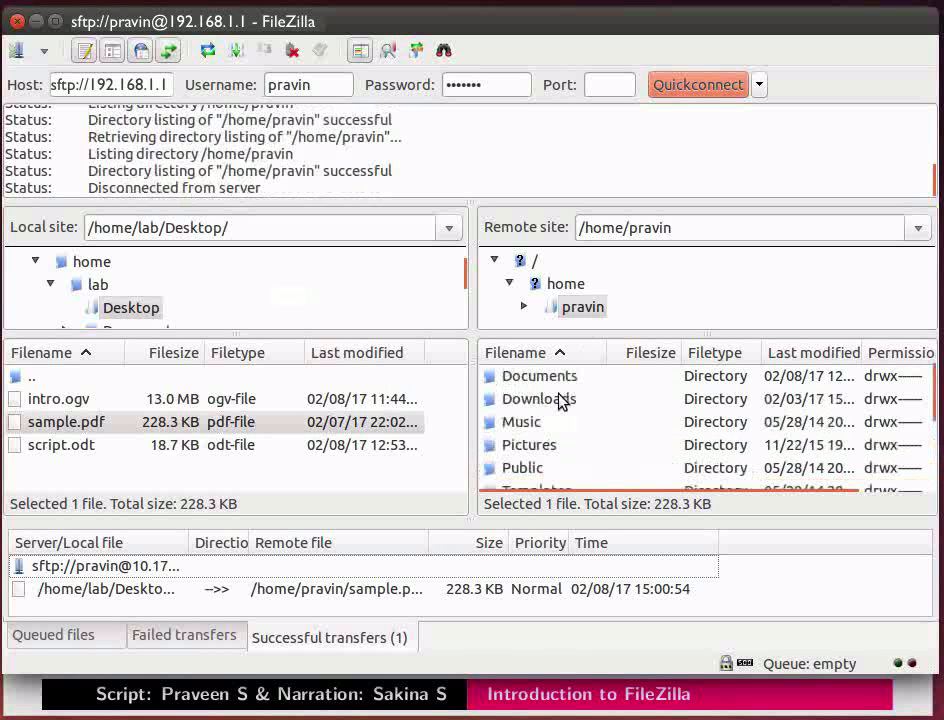
click(557, 400)
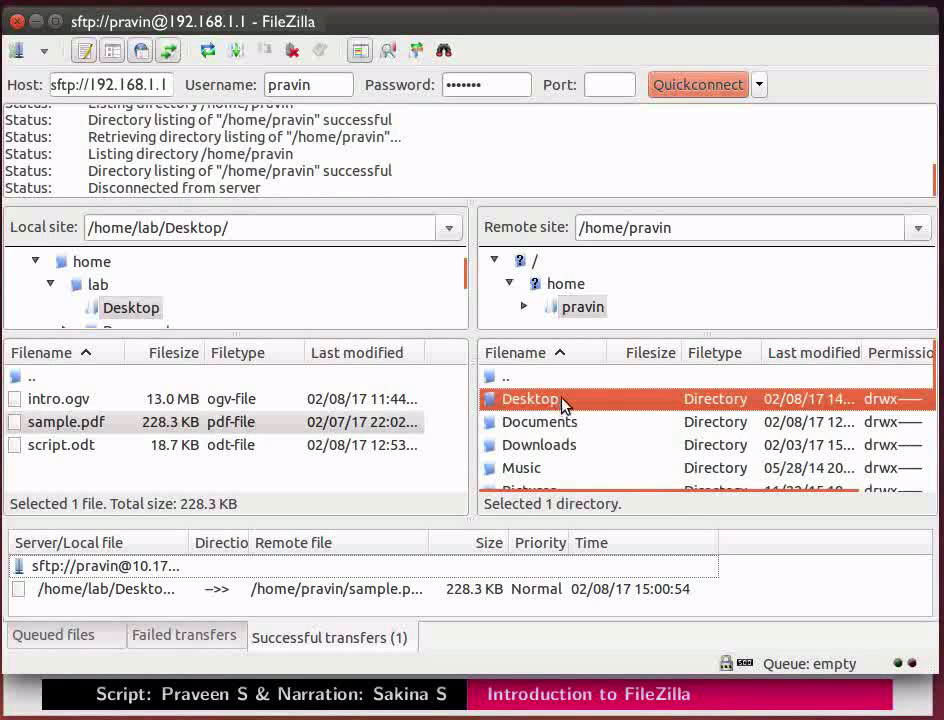
double_click(562, 400)
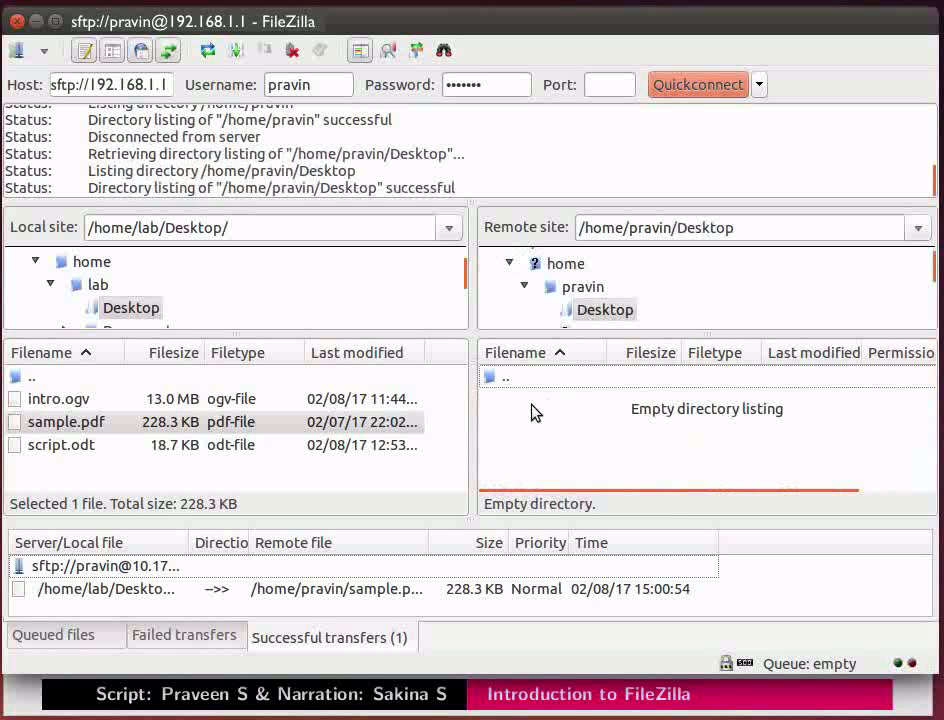
right_click(535, 412)
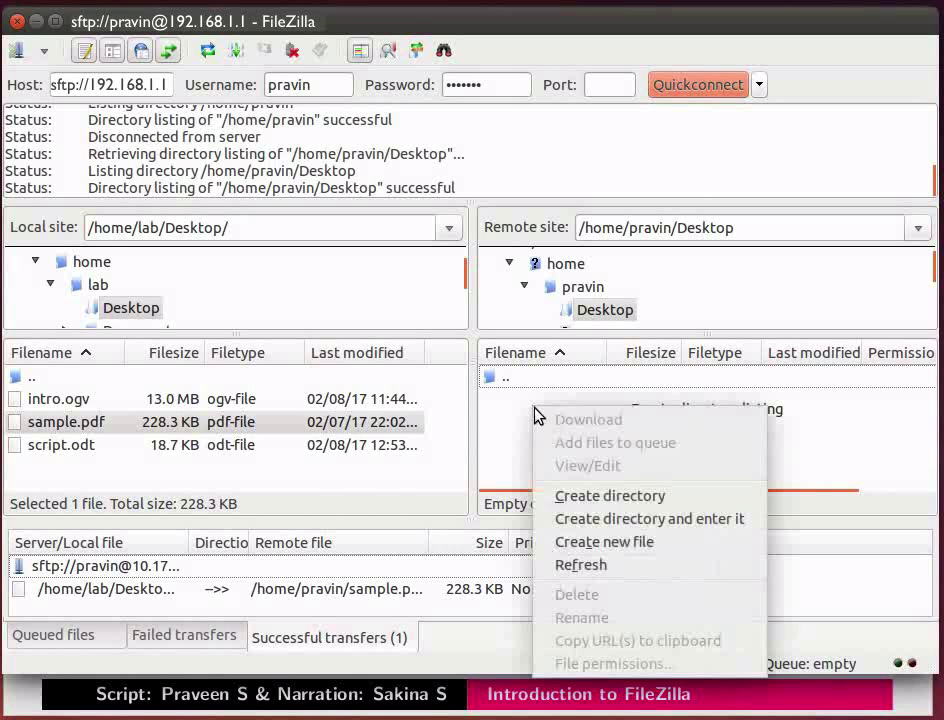
click(673, 503)
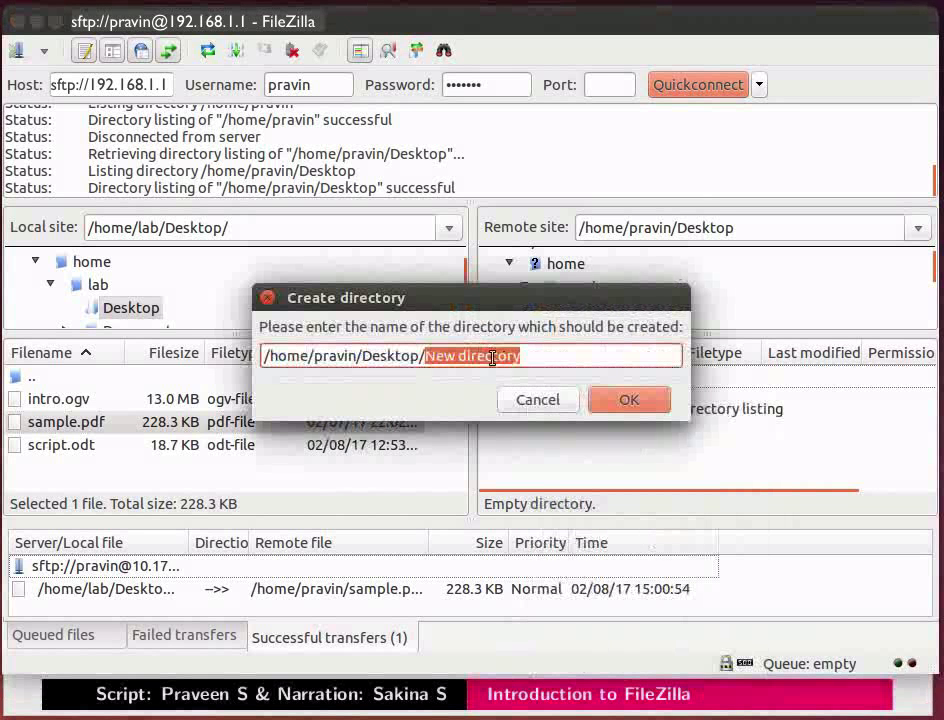
text(Spoke)
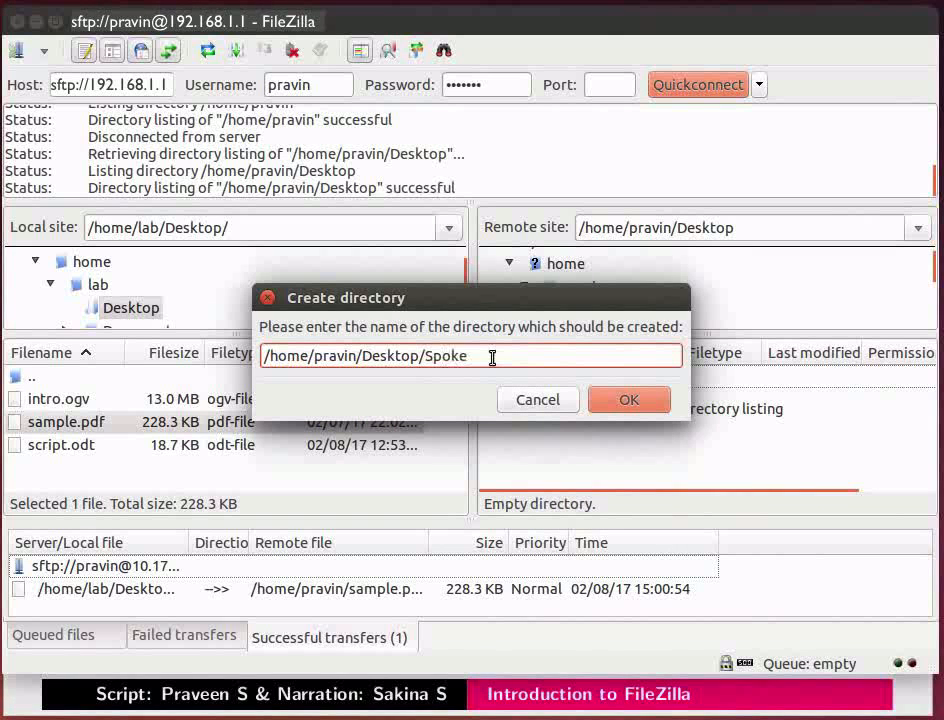
text(nTutorial)
click(615, 404)
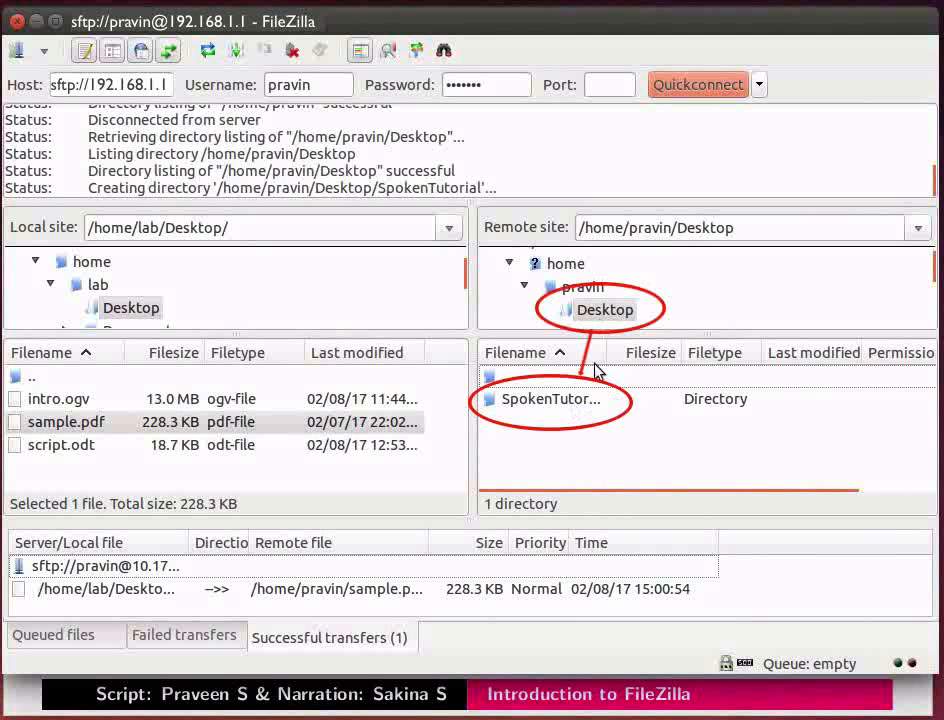
drag(621, 351, 638, 351)
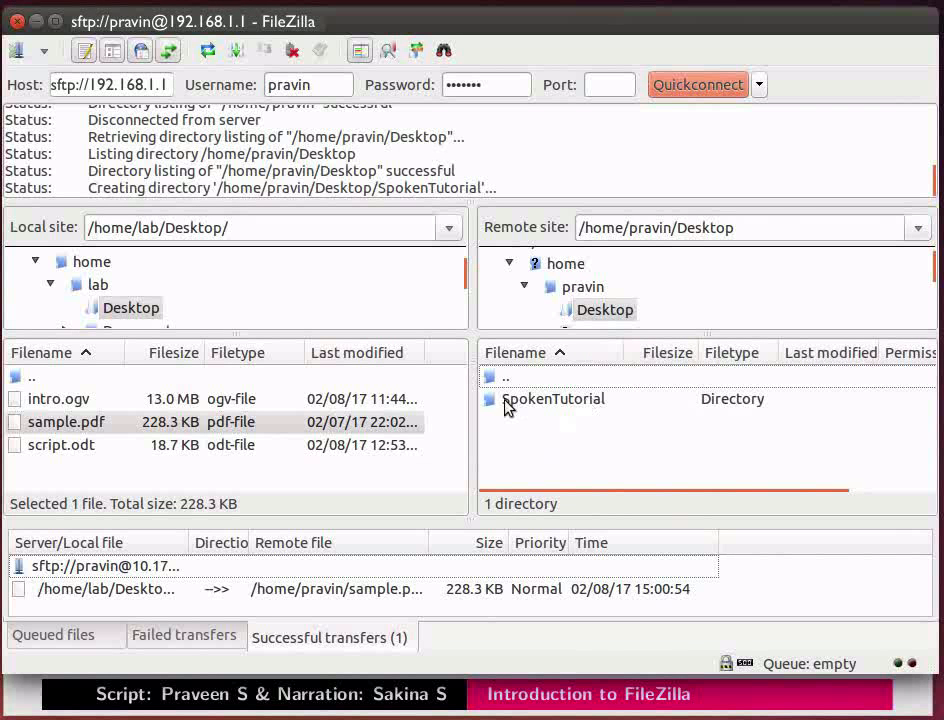
Upload intro.ogv from the local Desktop into the remote SpokenTutorial directory.
click(101, 403)
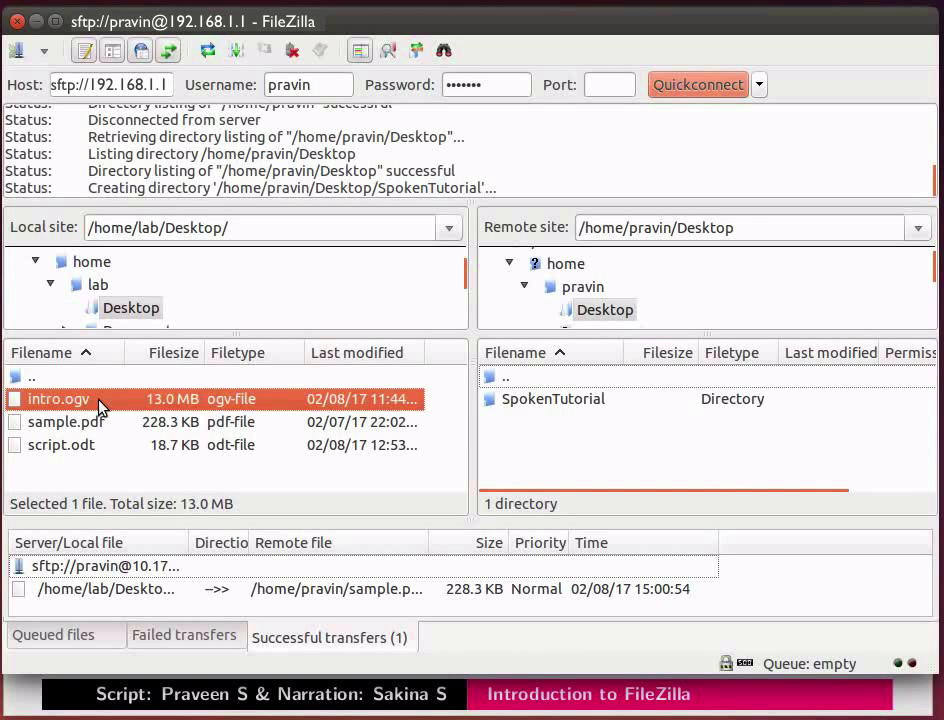
drag(101, 403, 633, 399)
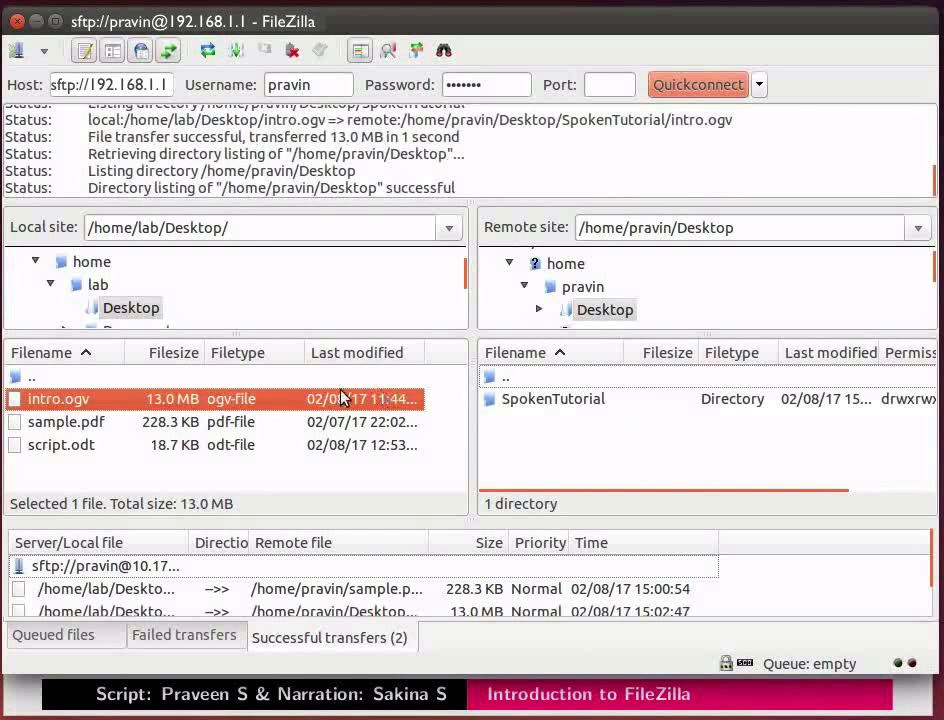
mouse_move(287, 404)
mouse_down()
mouse_move(415, 413)
mouse_move(493, 394)
mouse_move(291, 400)
mouse_up()
right_click(291, 400)
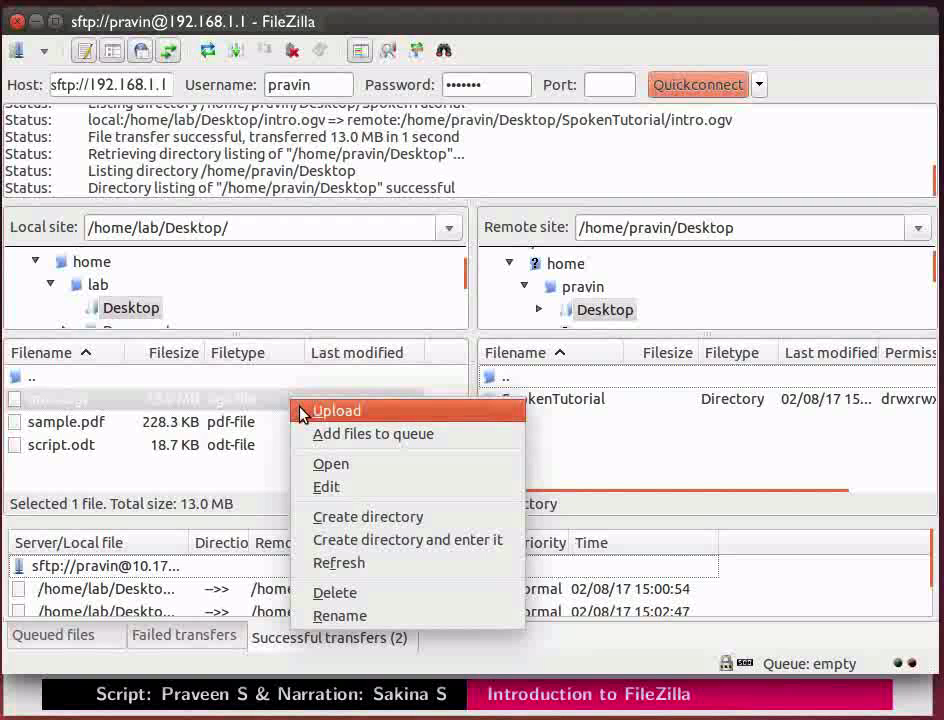
click(276, 404)
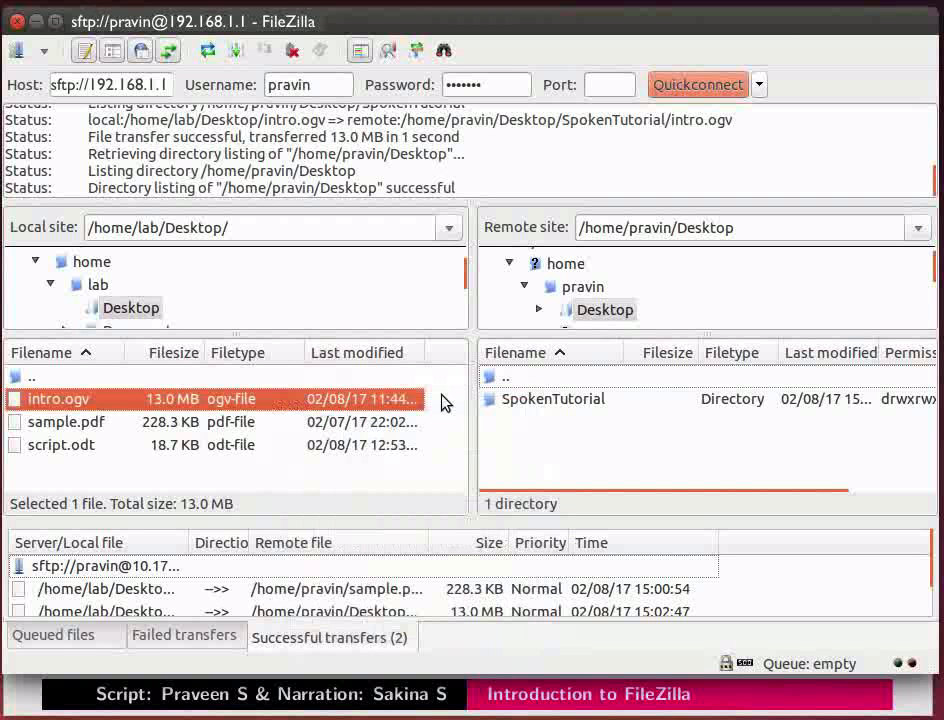
Open the remote SpokenTutorial directory and select intro.ogv to check the upload.
double_click(537, 399)
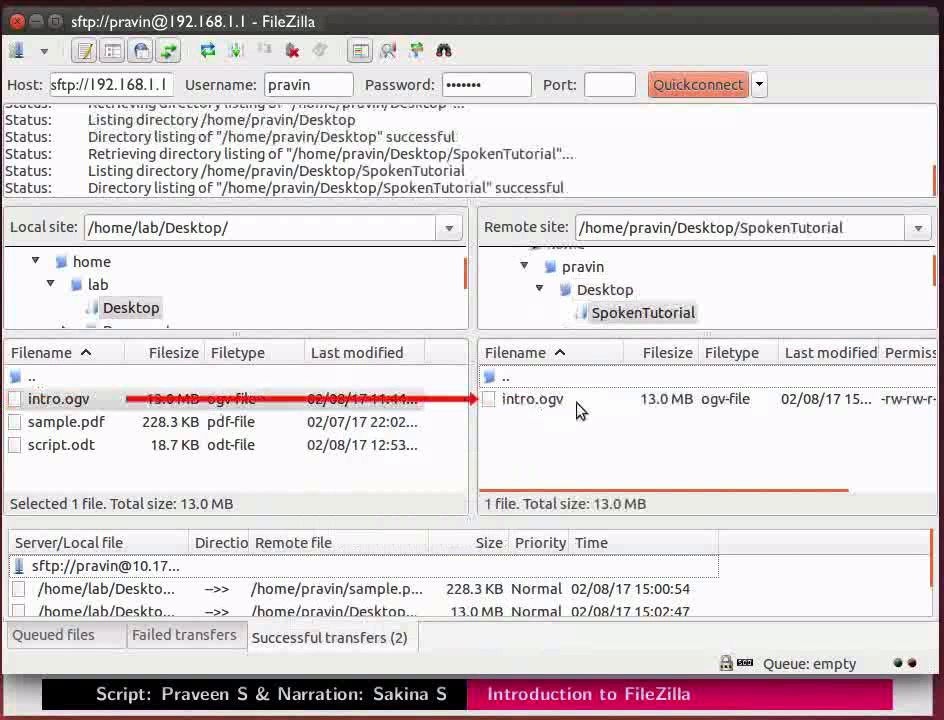
click(585, 407)
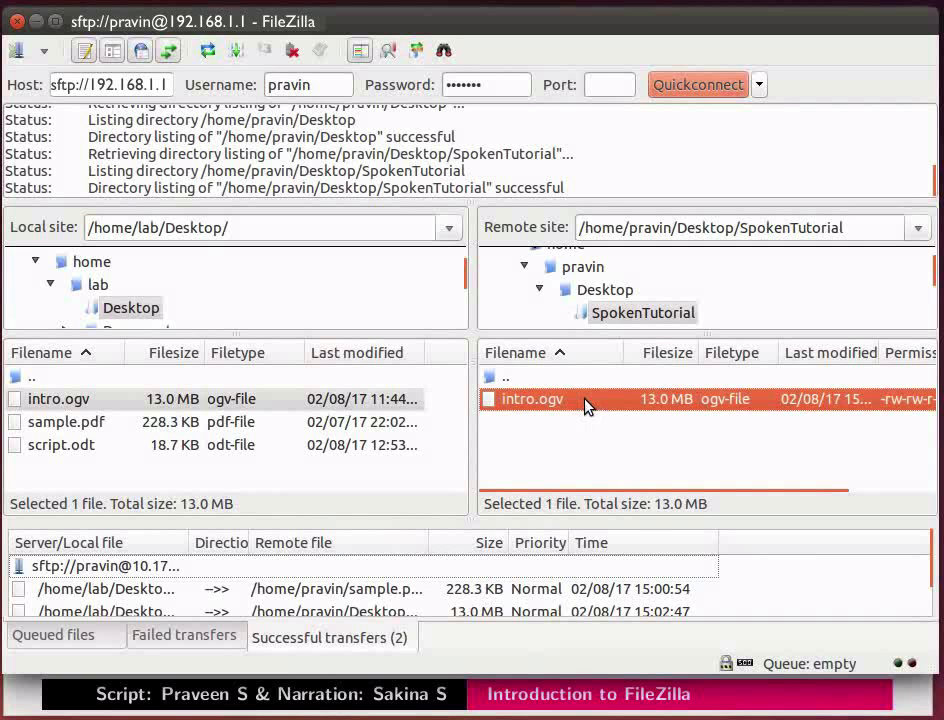
Download the SpokenTutorial directory from the remote Desktop to the local Desktop folder.
click(589, 317)
drag(607, 318, 243, 474)
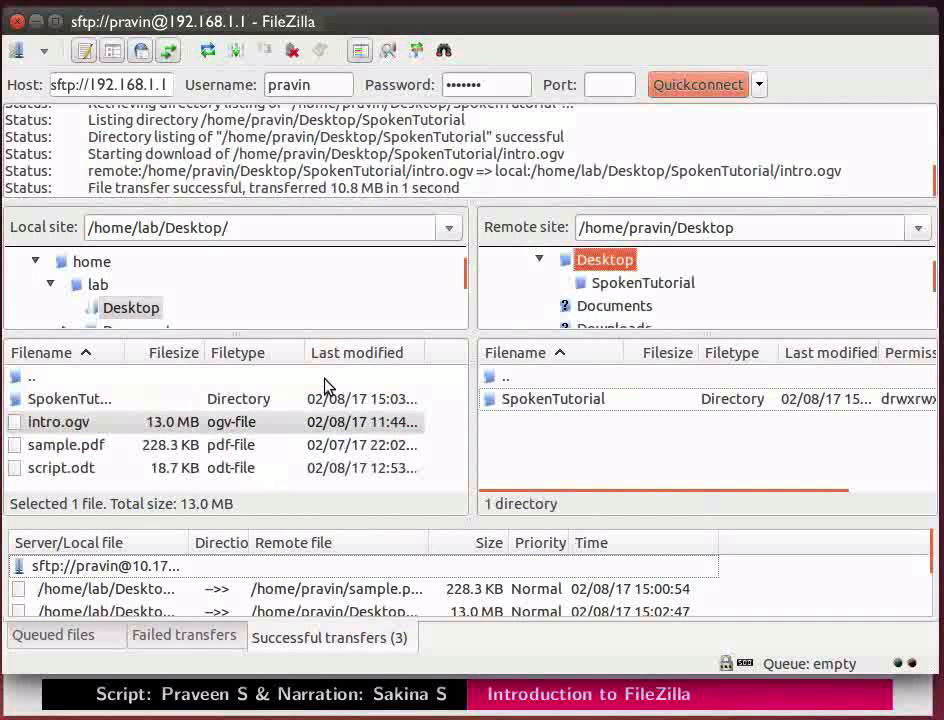
right_click(605, 291)
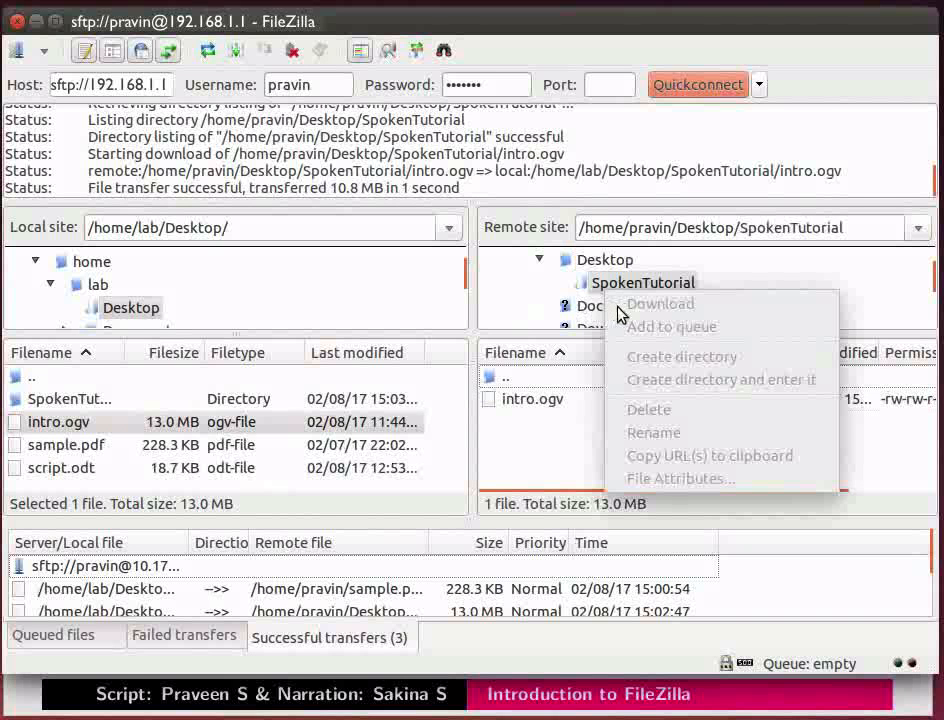
click(124, 402)
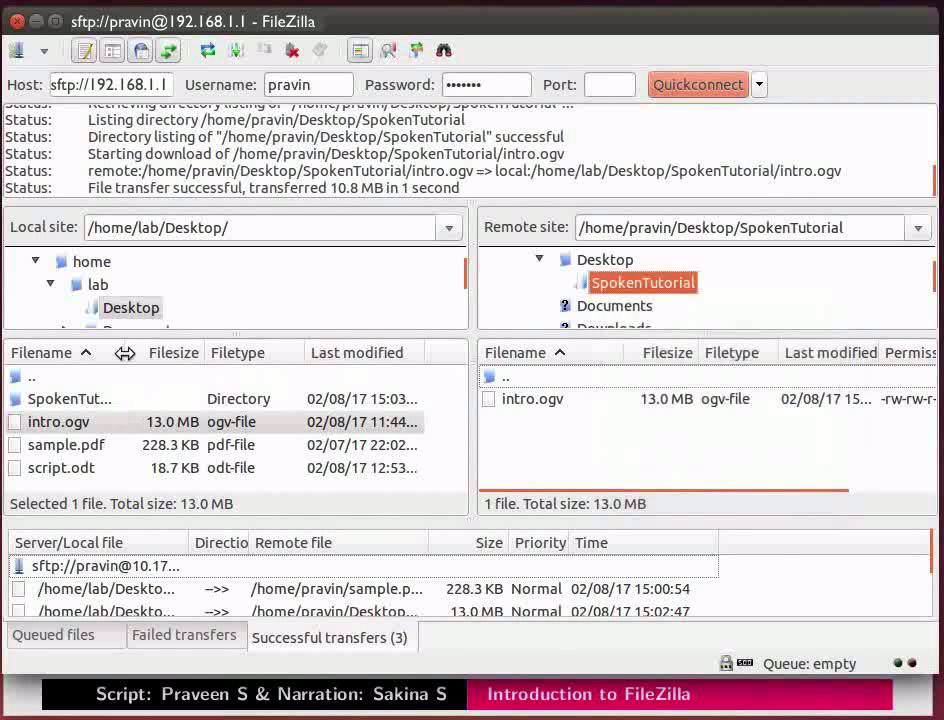
Widen the Filename column of the local file list and select the downloaded SpokenTutorial folder.
drag(124, 352, 155, 352)
click(137, 405)
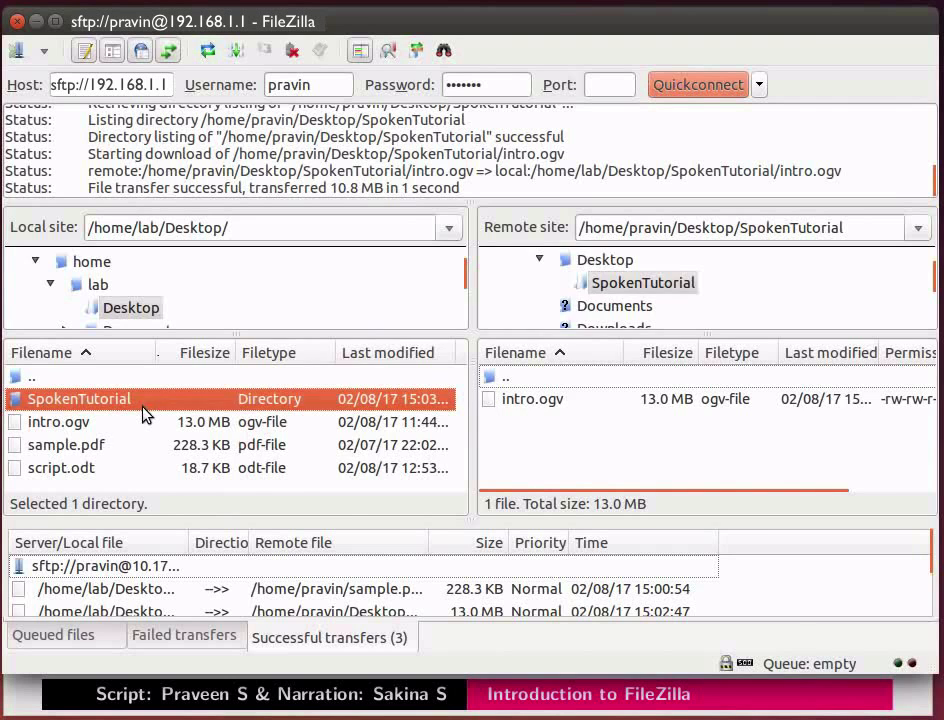
Switch to 1-Introduction.pdf and show the Summary slide.
key(alt+Tab)
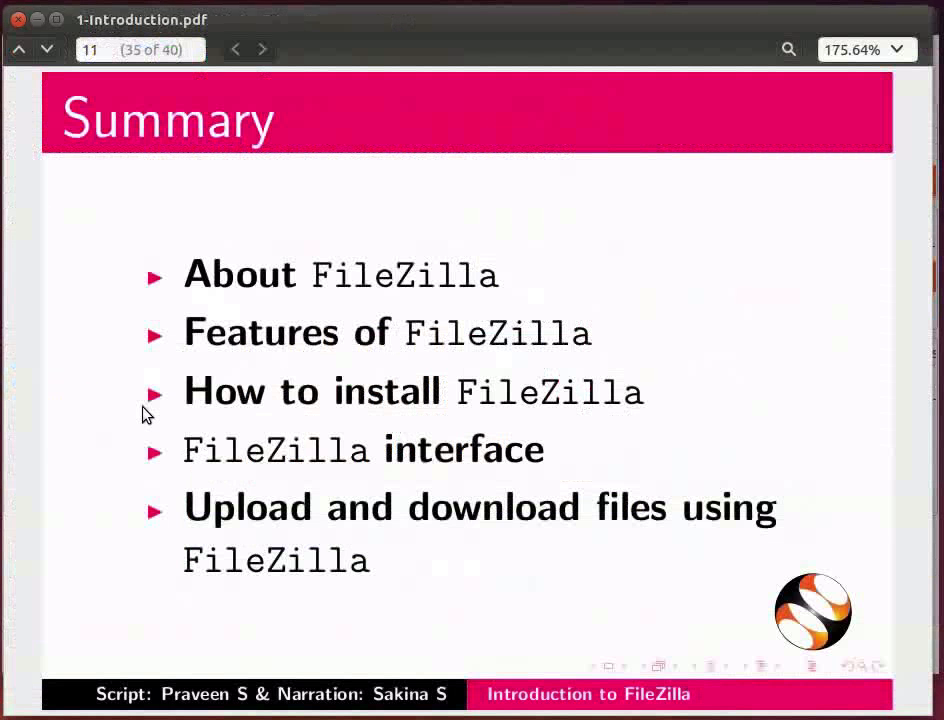